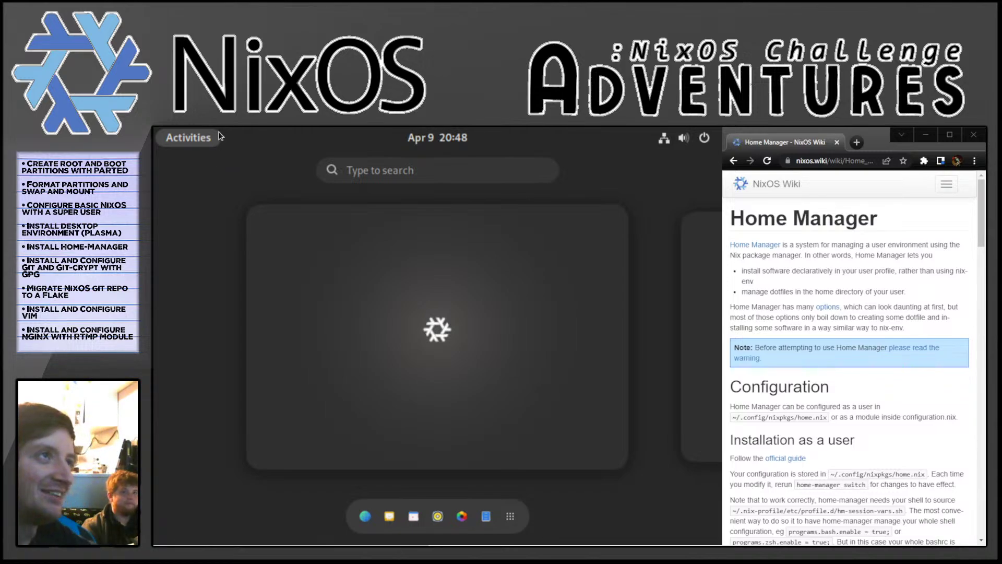
# Step: Open the file manager, look into the Documents and Desktop folders of the home directory, and close it
pyautogui.click(215, 138)
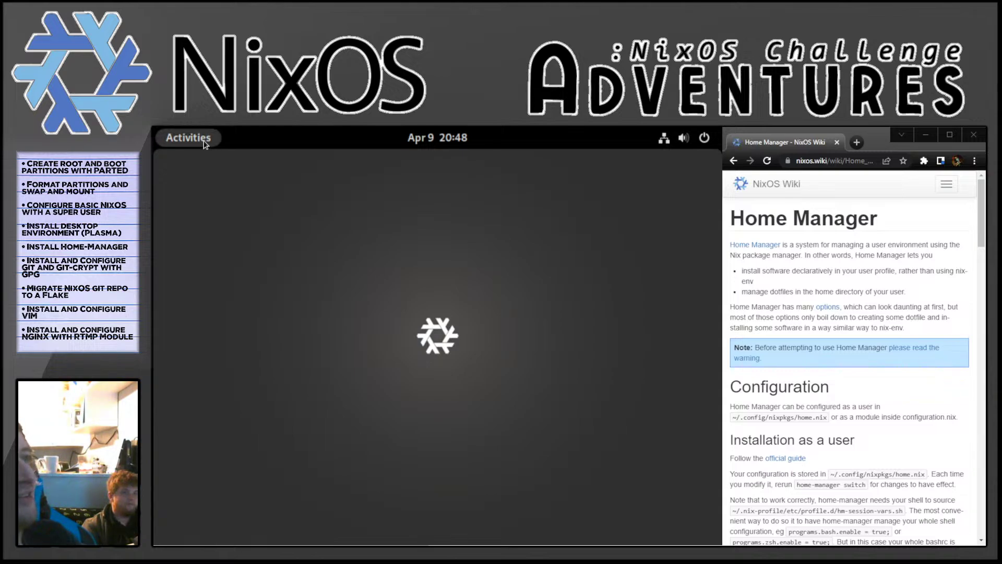
pyautogui.click(204, 142)
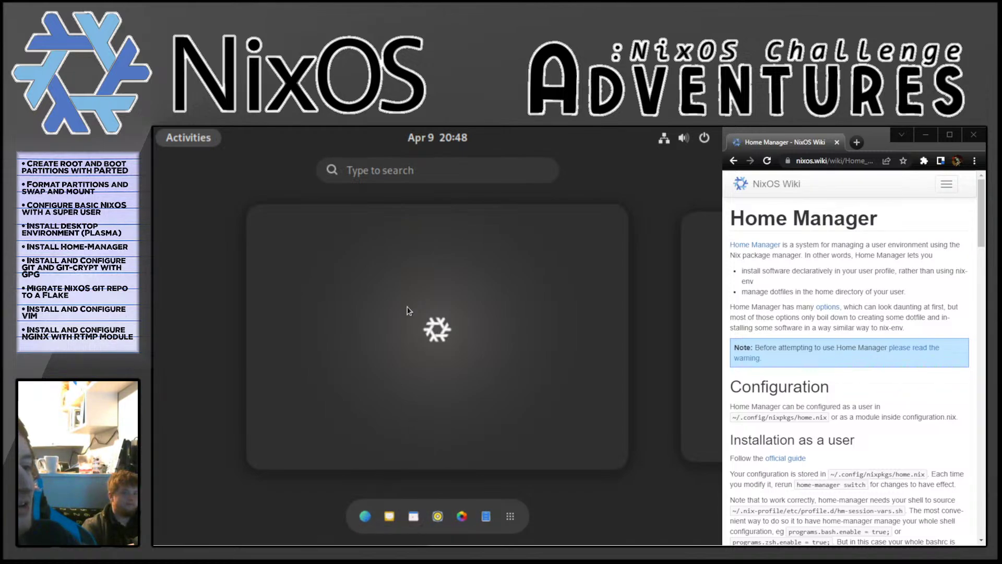
pyautogui.click(487, 517)
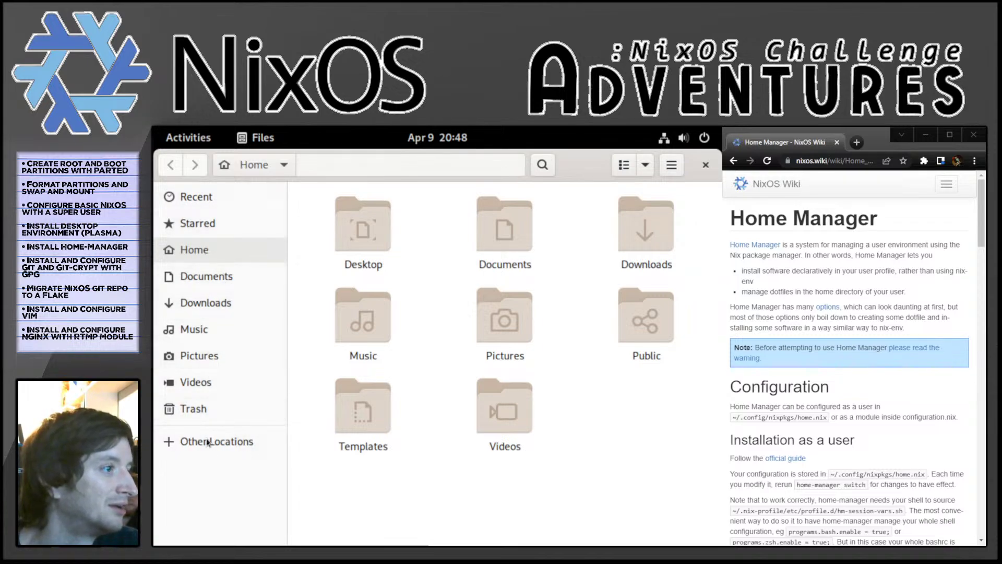
pyautogui.click(205, 282)
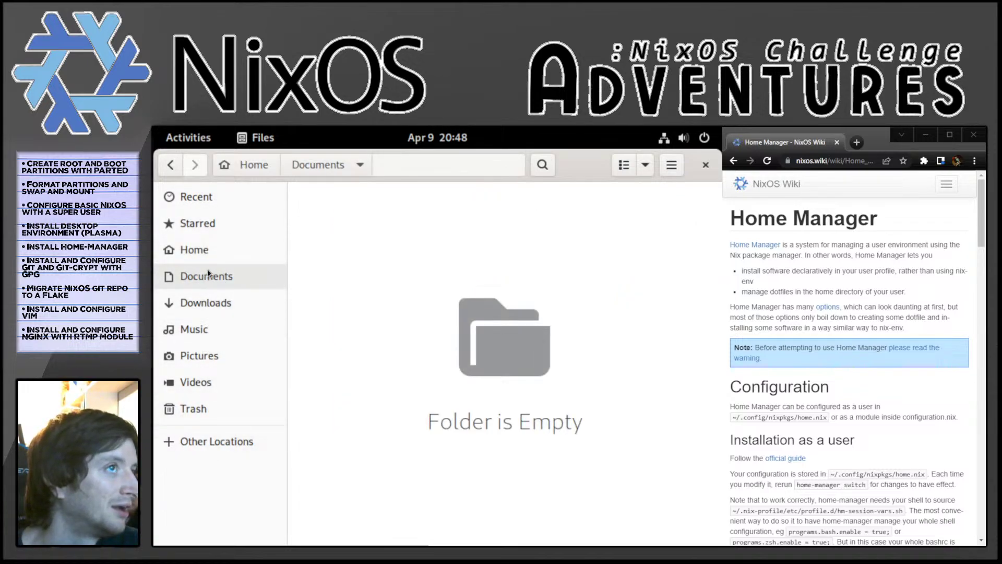
pyautogui.click(212, 250)
pyautogui.click(227, 164)
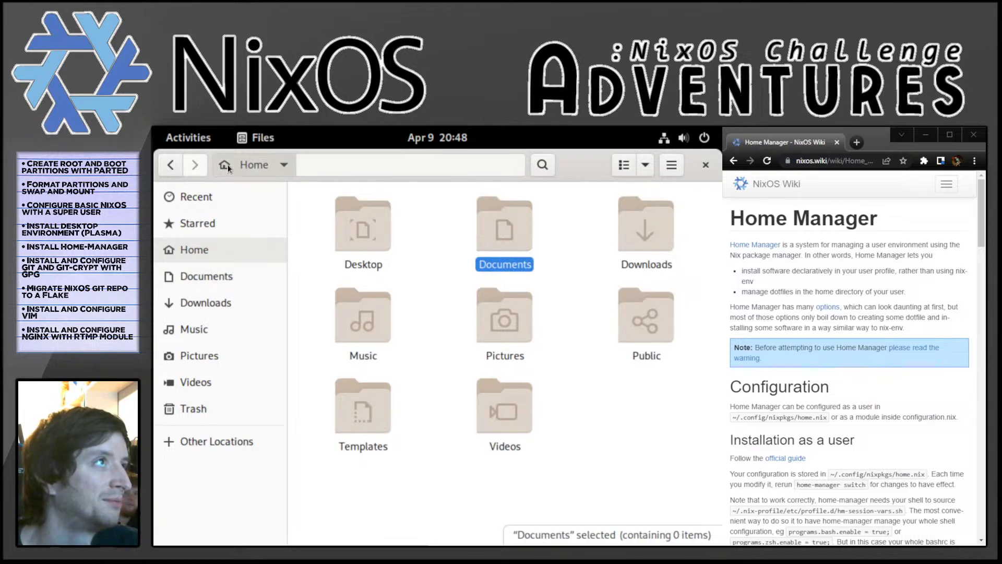
pyautogui.click(413, 192)
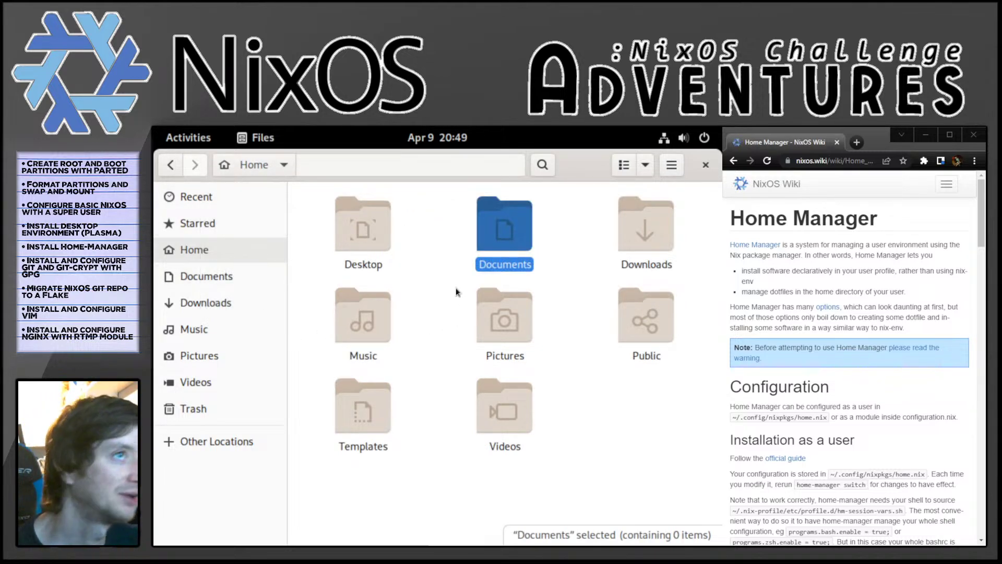
pyautogui.doubleClick(347, 234)
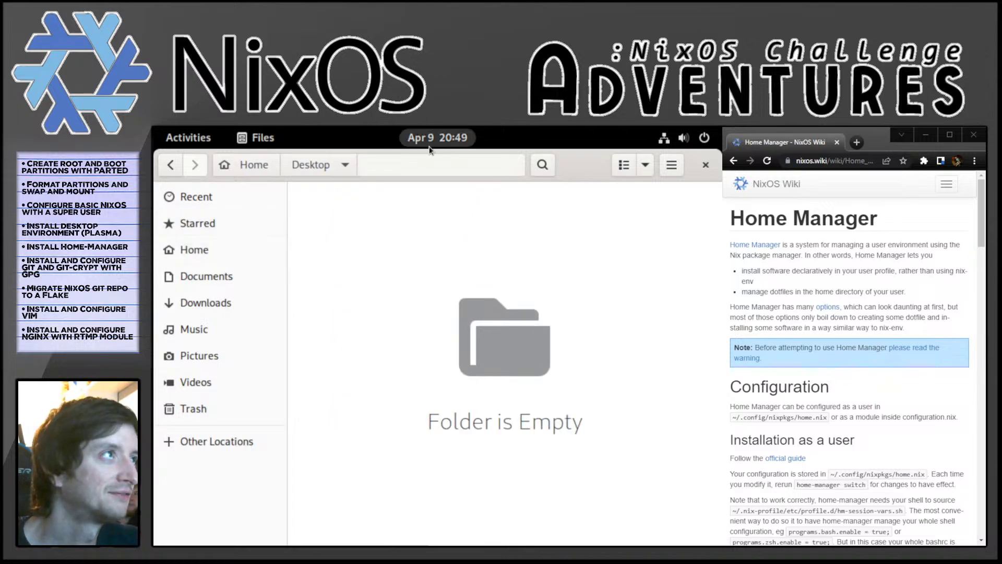
pyautogui.click(706, 165)
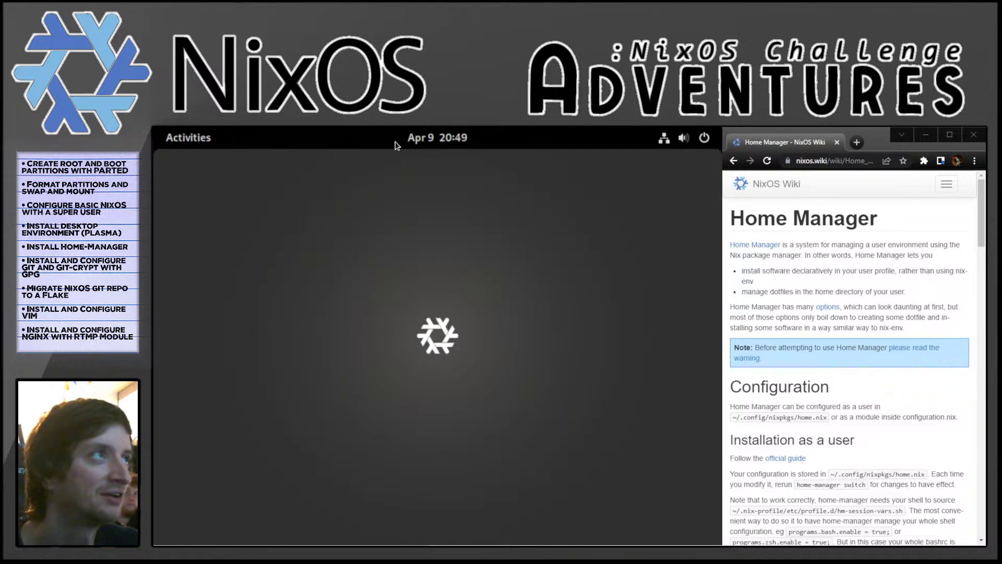
# Step: Set the desktop background to the autumn forest path picture and close the settings
pyautogui.rightClick(488, 249)
pyautogui.click(469, 263)
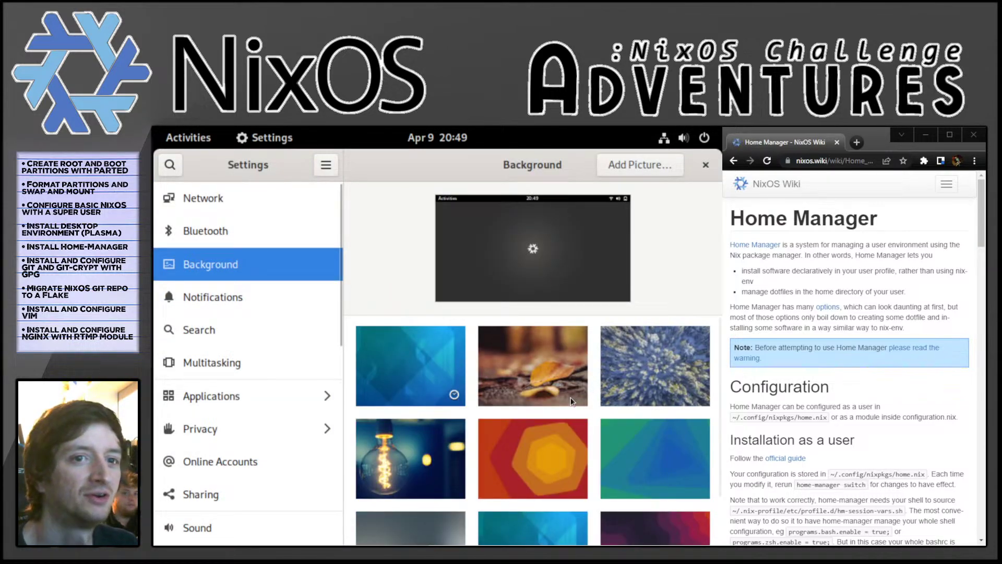
pyautogui.scroll(-3, 556, 391)
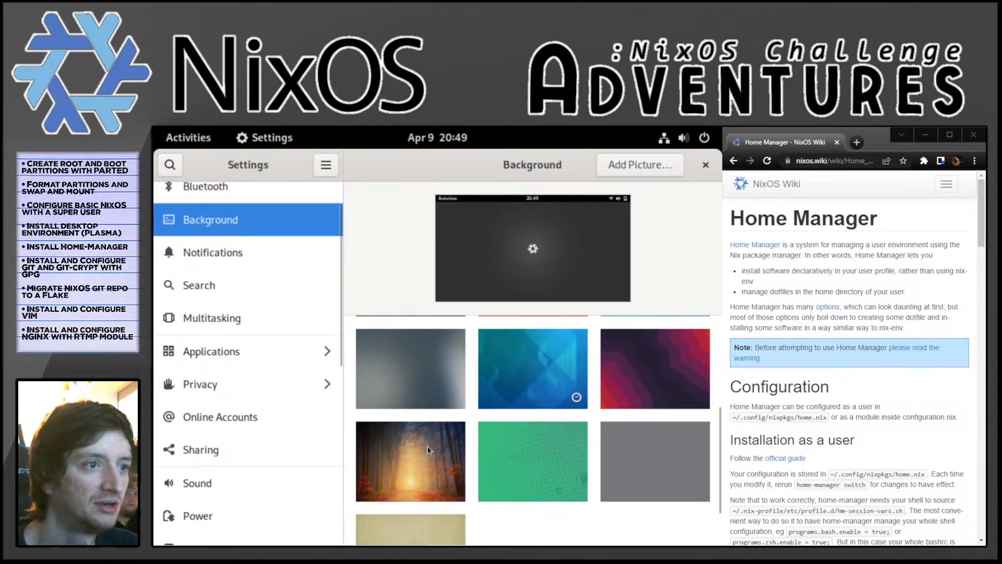
pyautogui.click(444, 450)
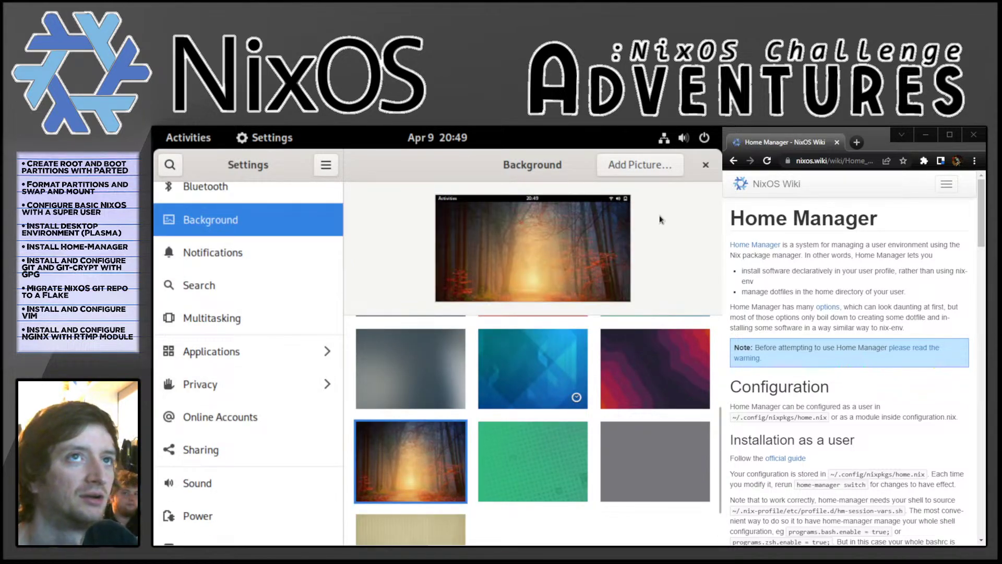
pyautogui.click(705, 165)
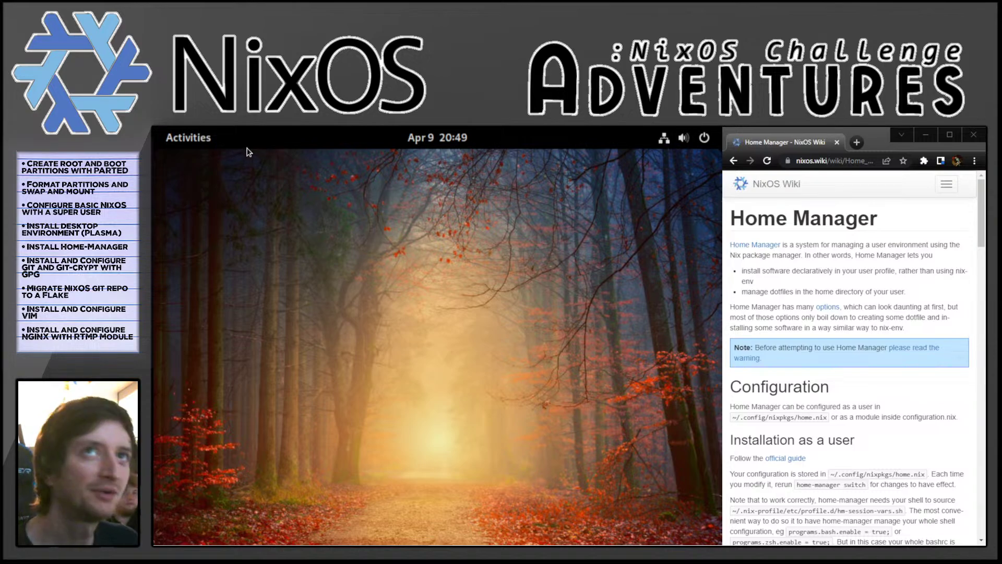
pyautogui.click(205, 143)
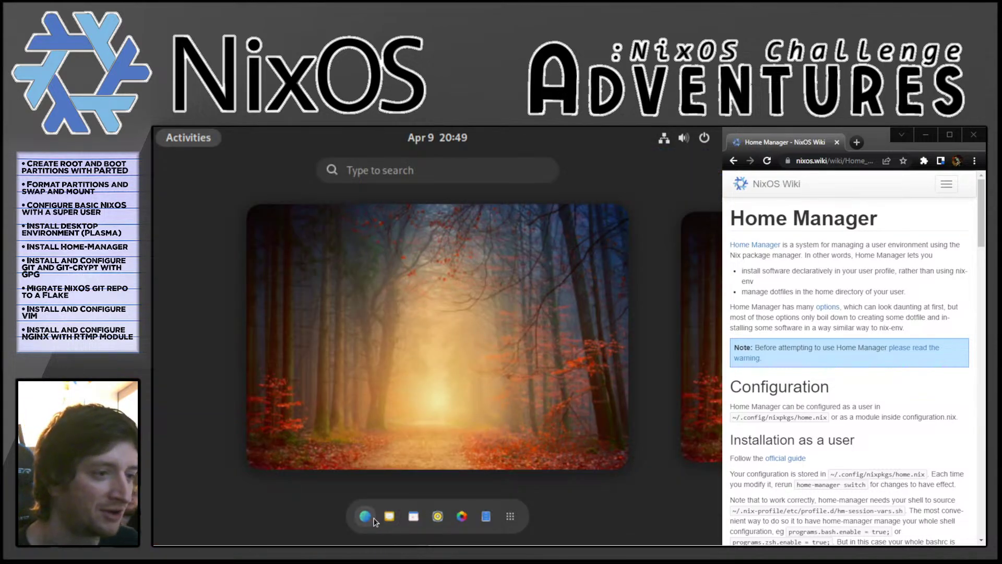
pyautogui.click(367, 517)
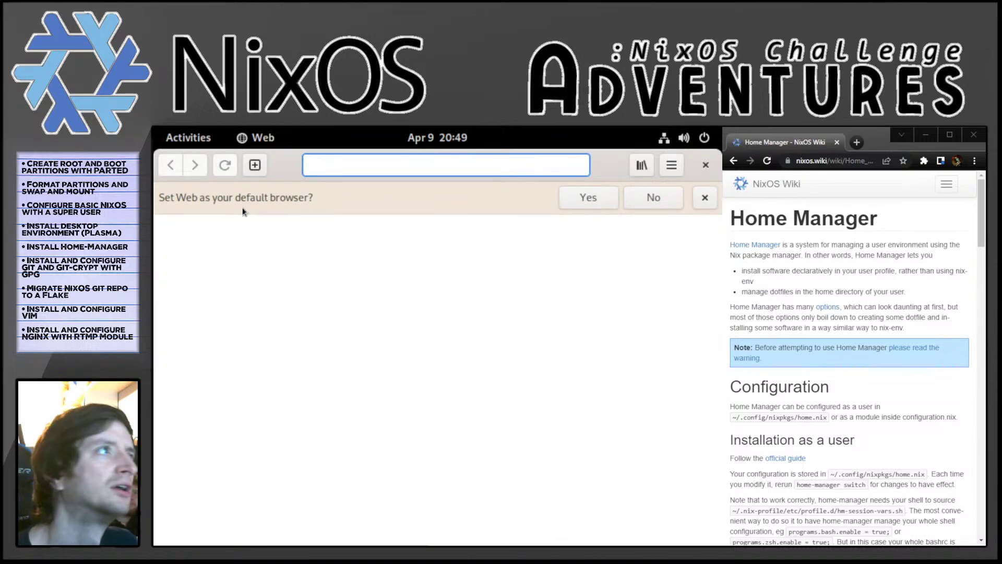
pyautogui.click(697, 202)
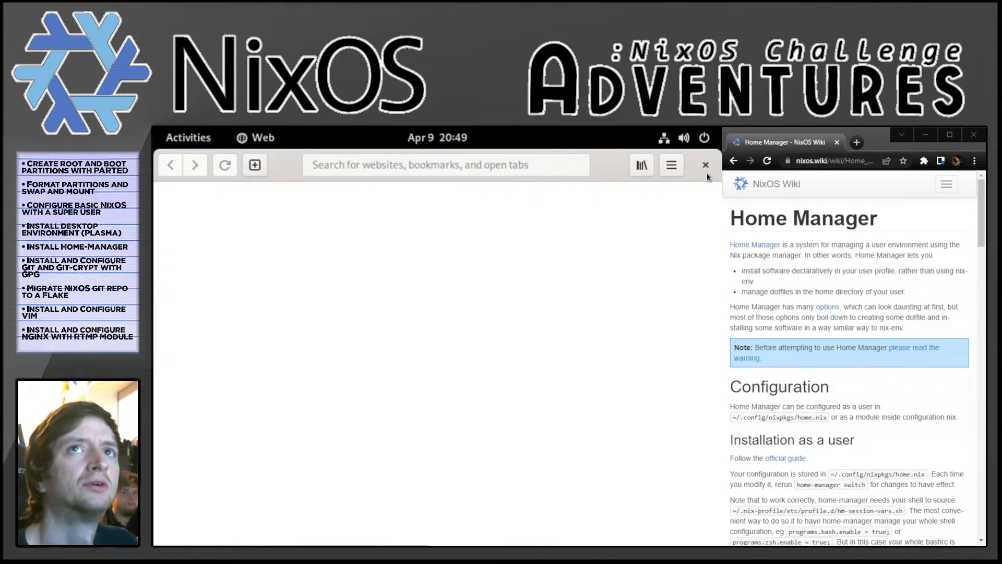
pyautogui.click(707, 165)
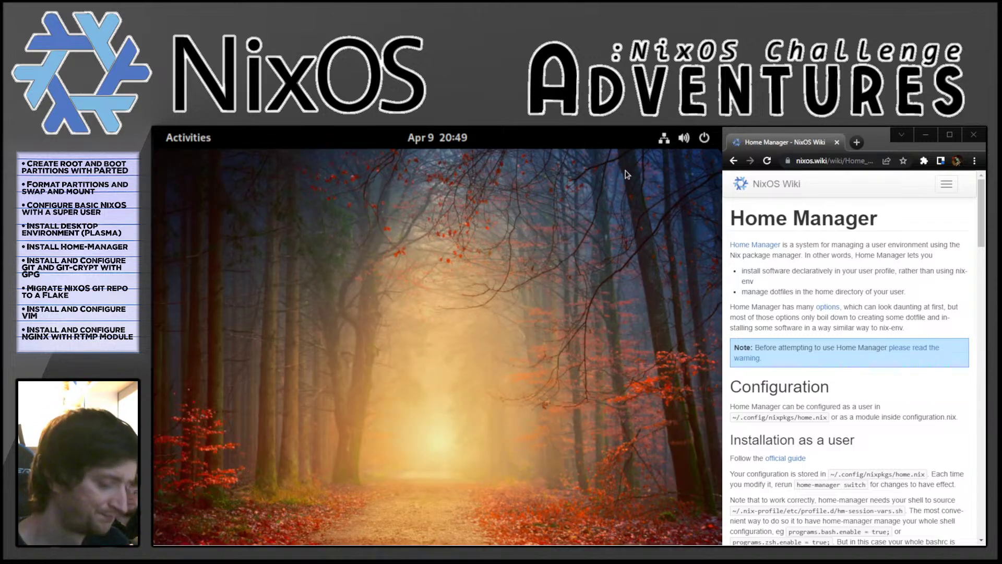
# Step: Find and launch Firefox from the desktop search, and close its extra mozilla.org privacy page
pyautogui.press('super')
pyautogui.write('fi')
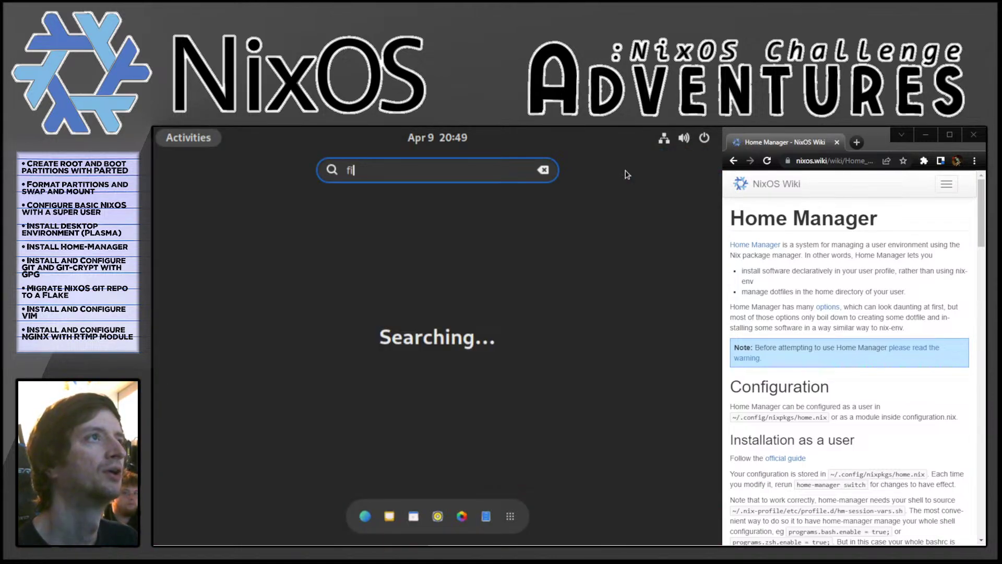
pyautogui.write('re')
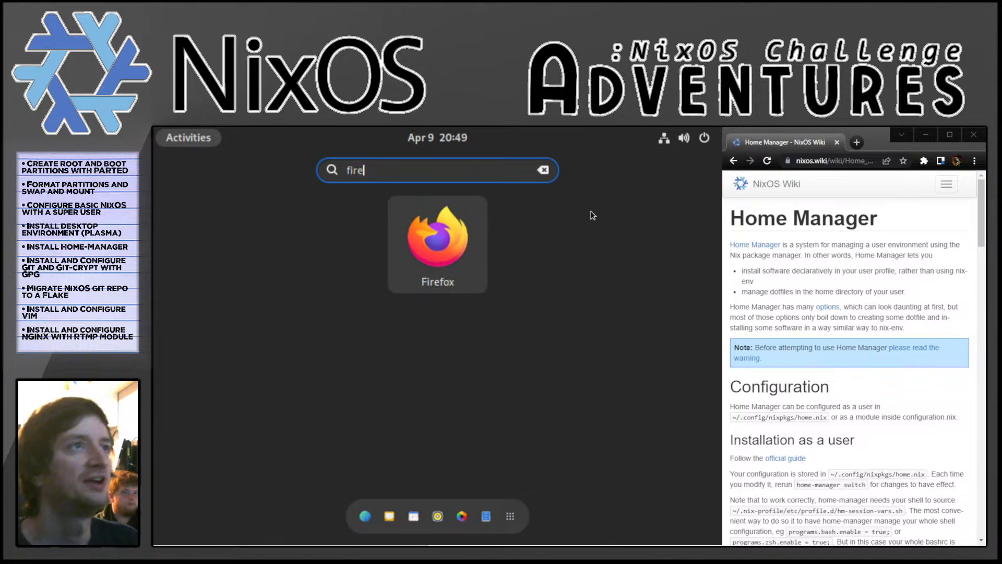
pyautogui.click(455, 236)
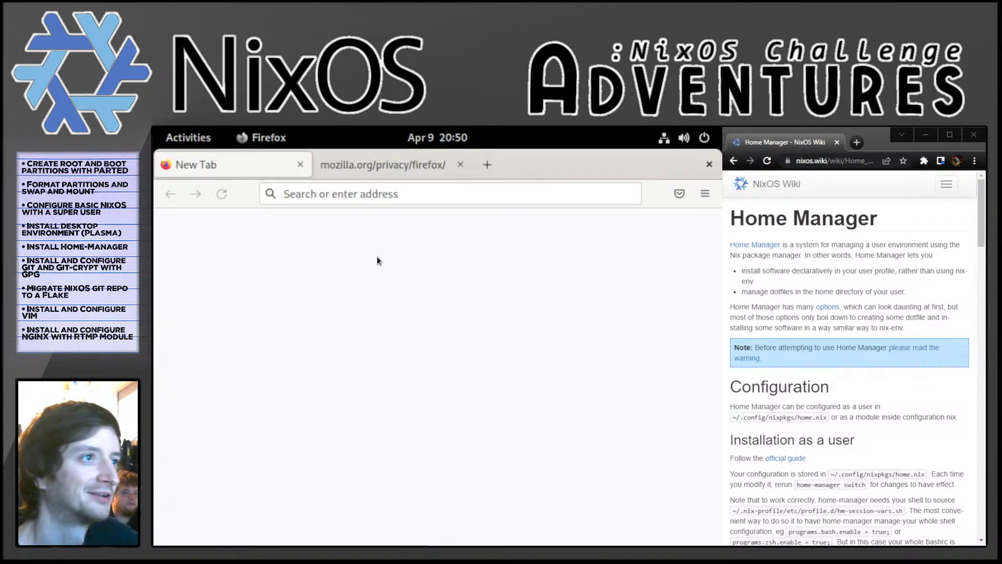
pyautogui.click(461, 165)
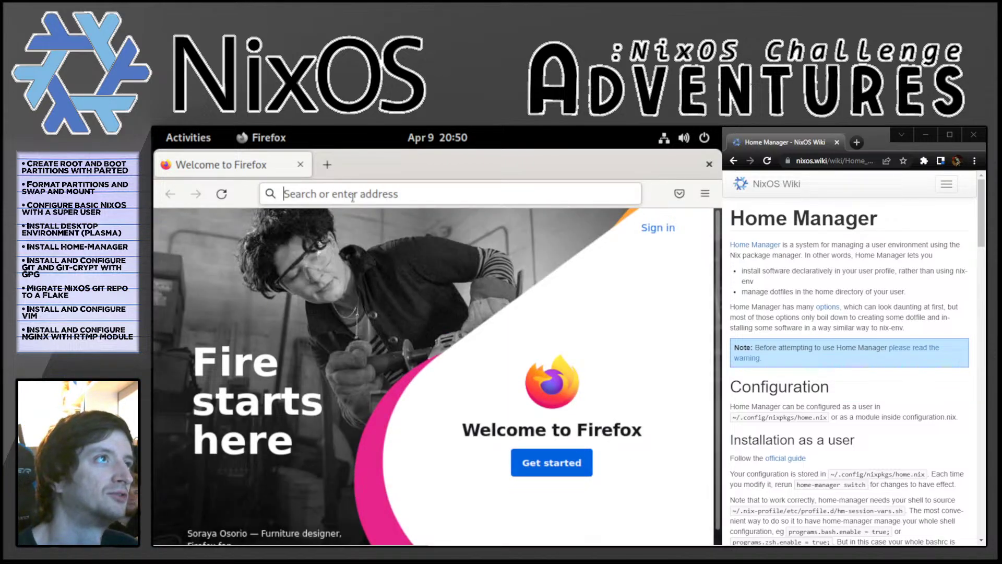
# Step: Visit colony.jupiterbroadcasting.com in Firefox
pyautogui.write('jupiter')
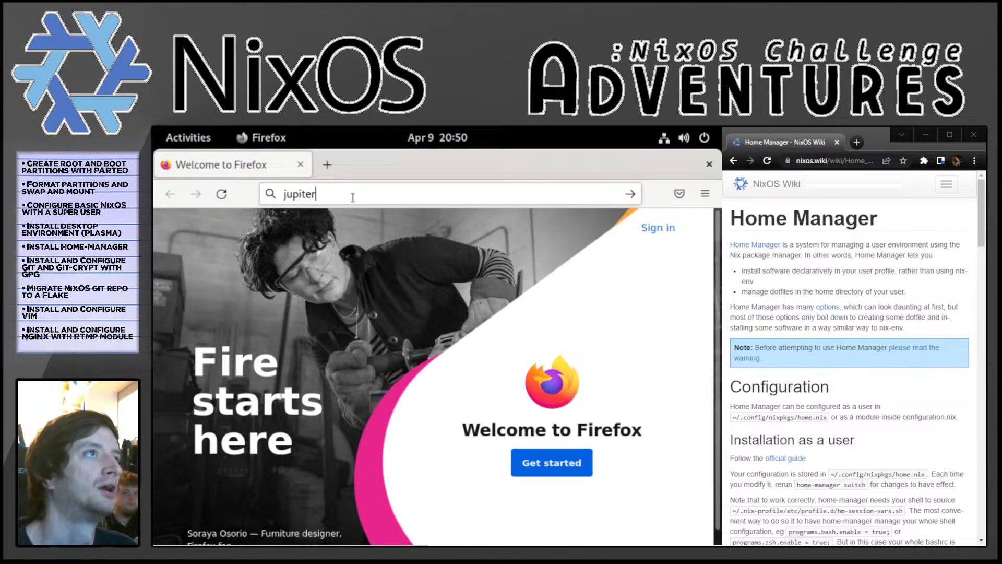
pyautogui.write('broadcast')
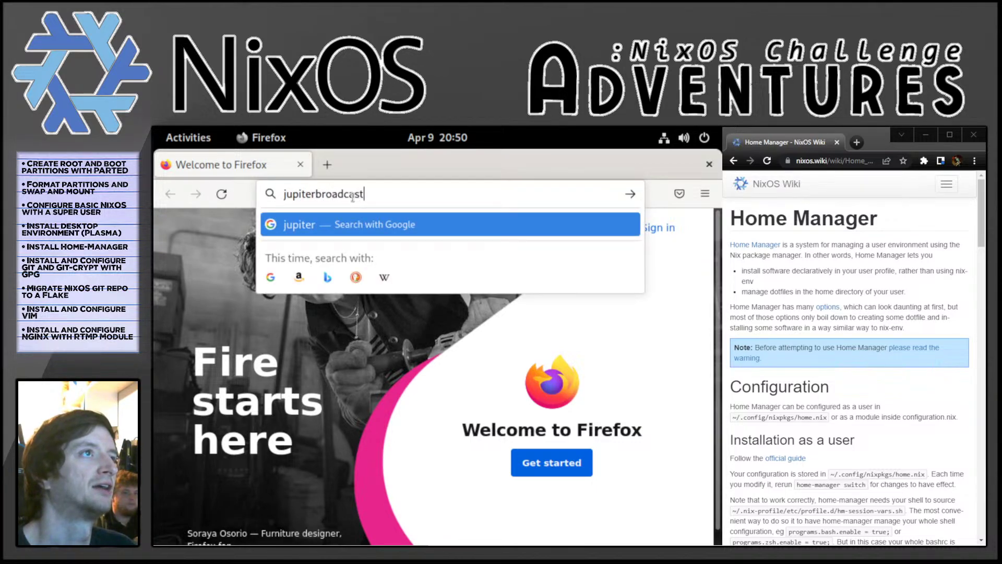
pyautogui.write('ing.com')
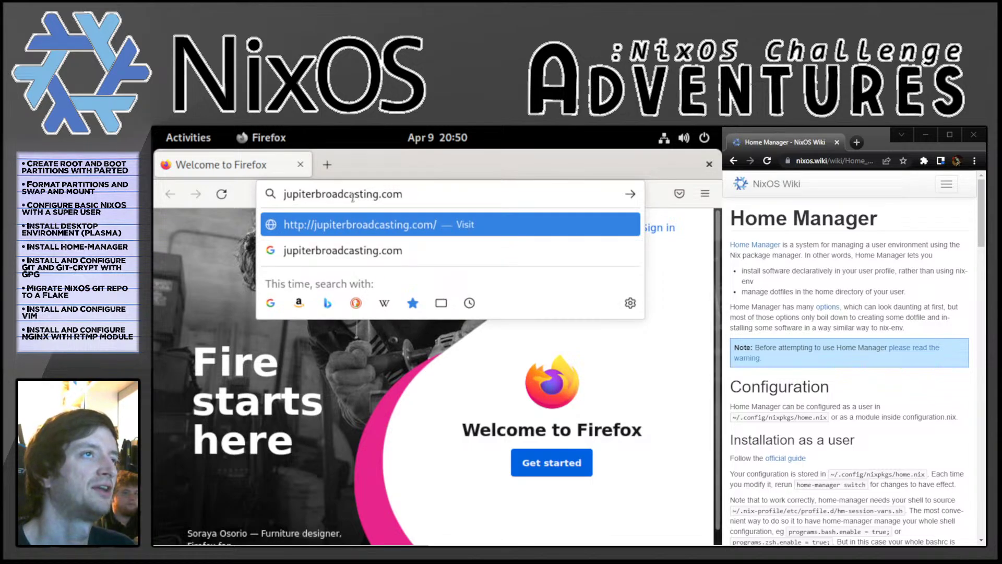
pyautogui.press('Home')
pyautogui.write('colony.')
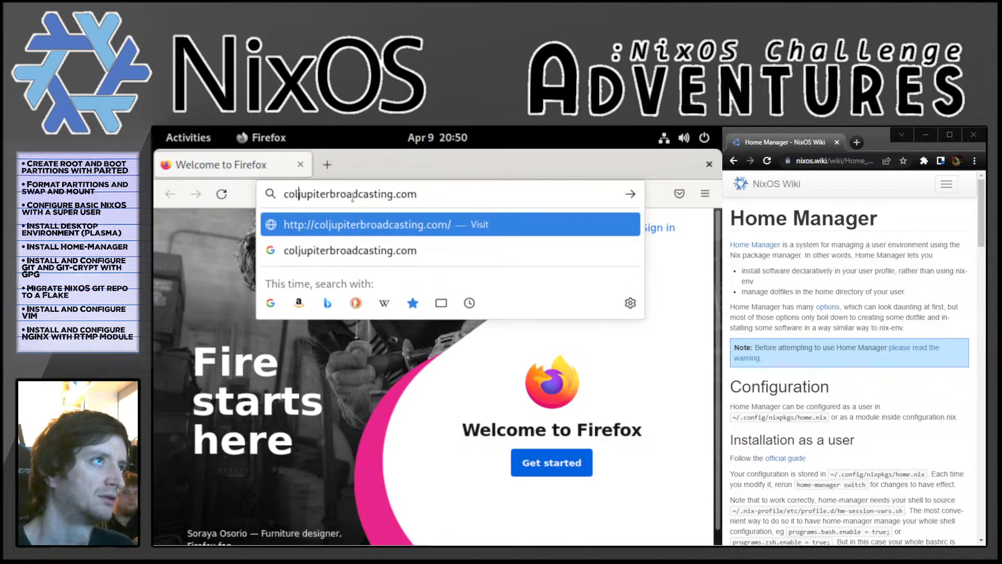
pyautogui.press('Return')
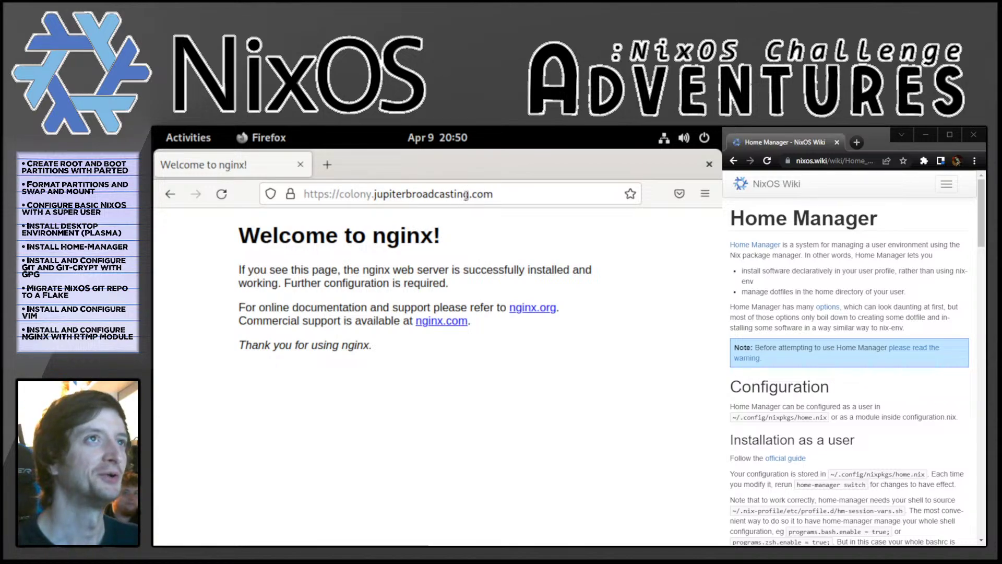
# Step: Search the web for "colony jupiterbroadcasting matrix" in place of the current address
pyautogui.moveTo(467, 195); pyautogui.dragTo(342, 195)
pyautogui.hotkey('ctrl', 'a')
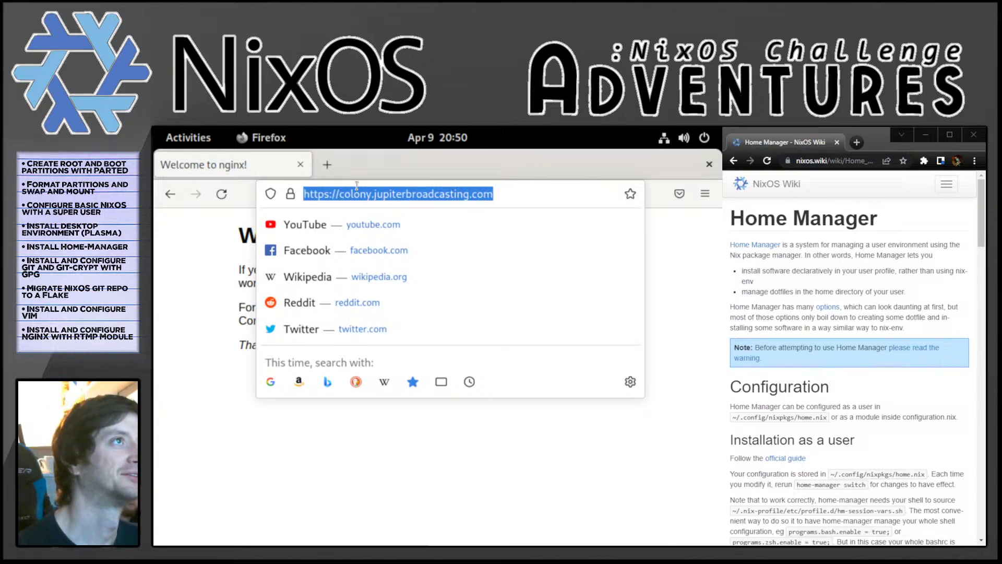
pyautogui.write('colon')
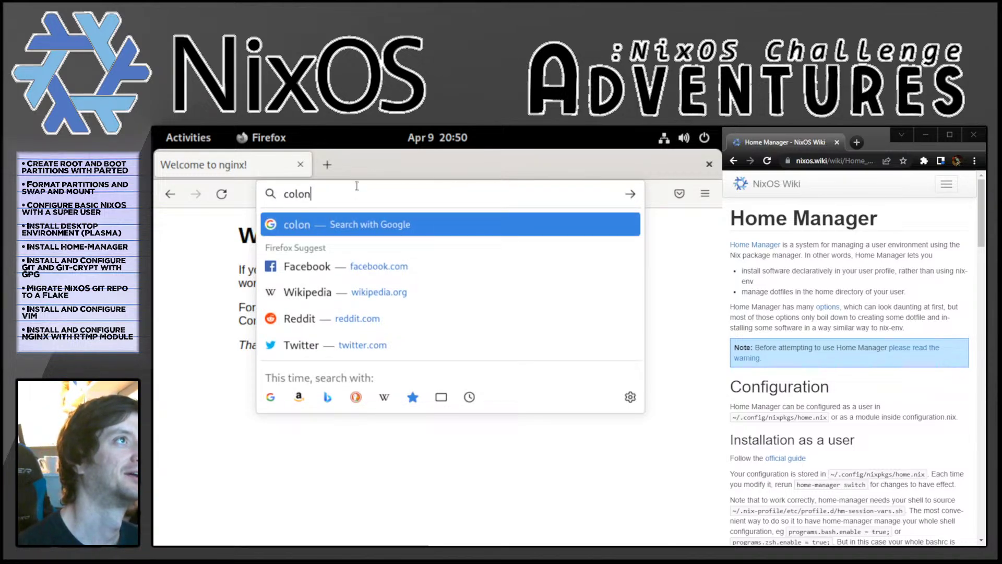
pyautogui.write('y jupiterbr')
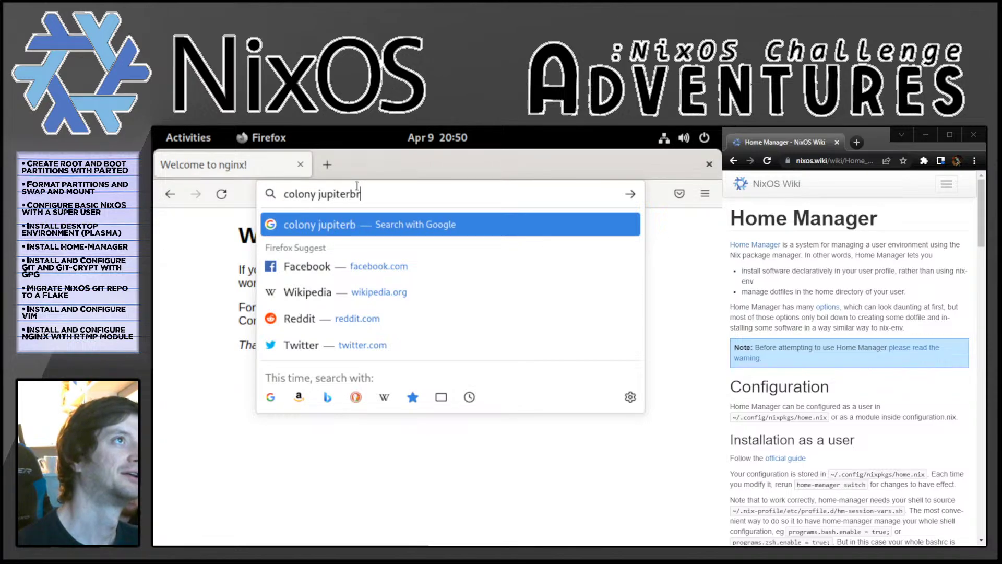
pyautogui.write('oadcasting ')
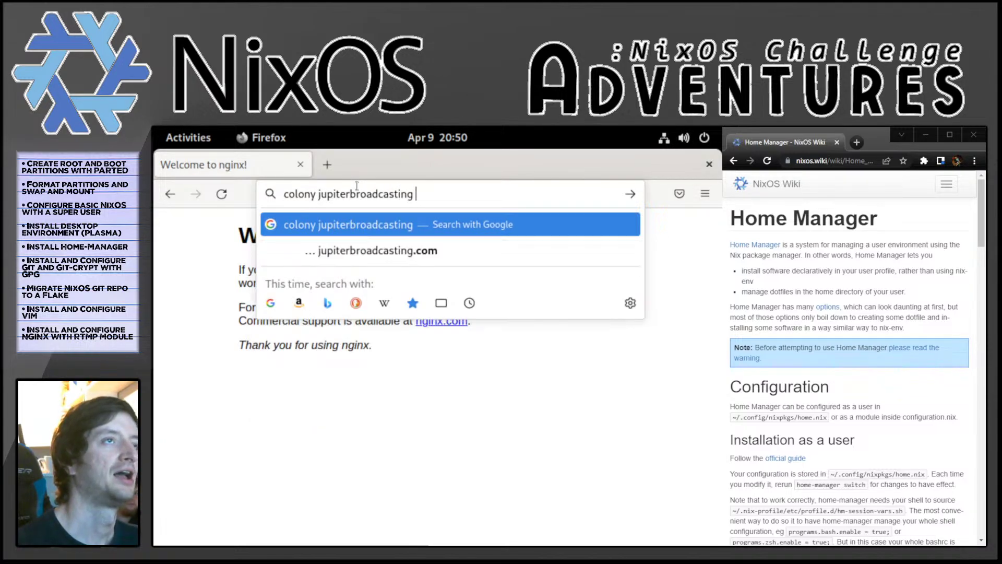
pyautogui.write('matrix')
pyautogui.press('Return')
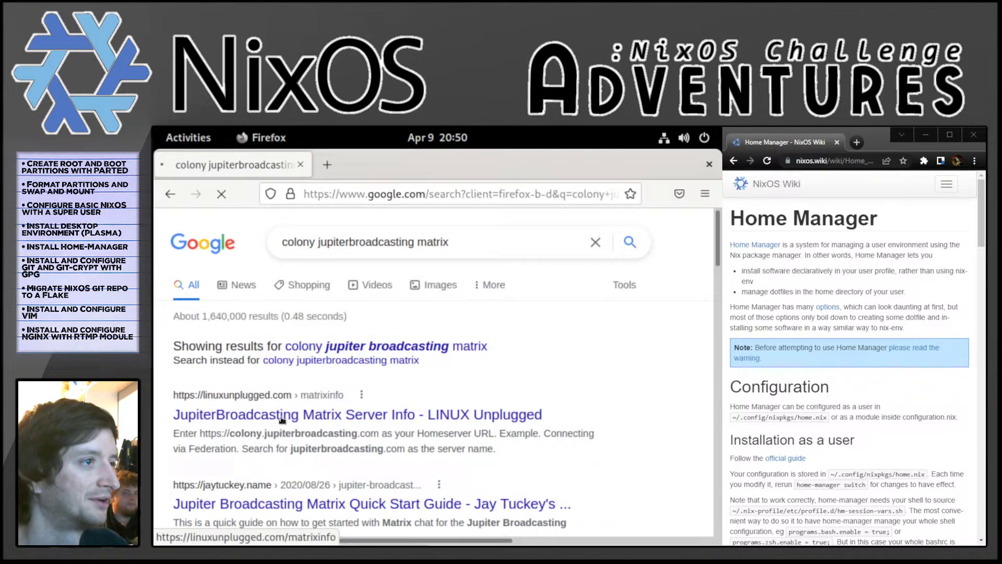
# Step: Open the LINUX Unplugged result on JupiterBroadcasting Matrix Server Info and examine its invite link and registration instructions
pyautogui.click(287, 419)
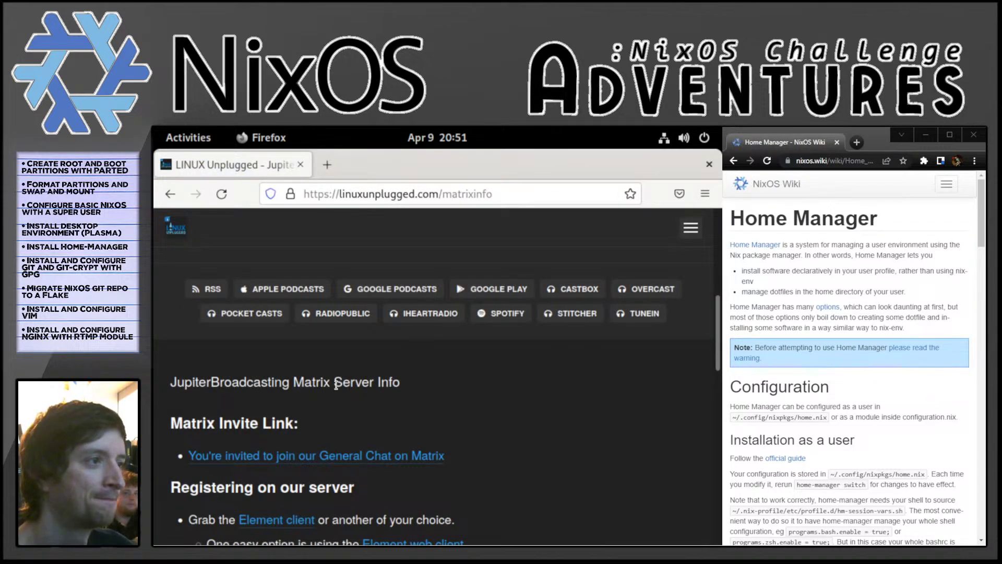
pyautogui.scroll(-2, 335, 387)
pyautogui.scroll(-2, 330, 402)
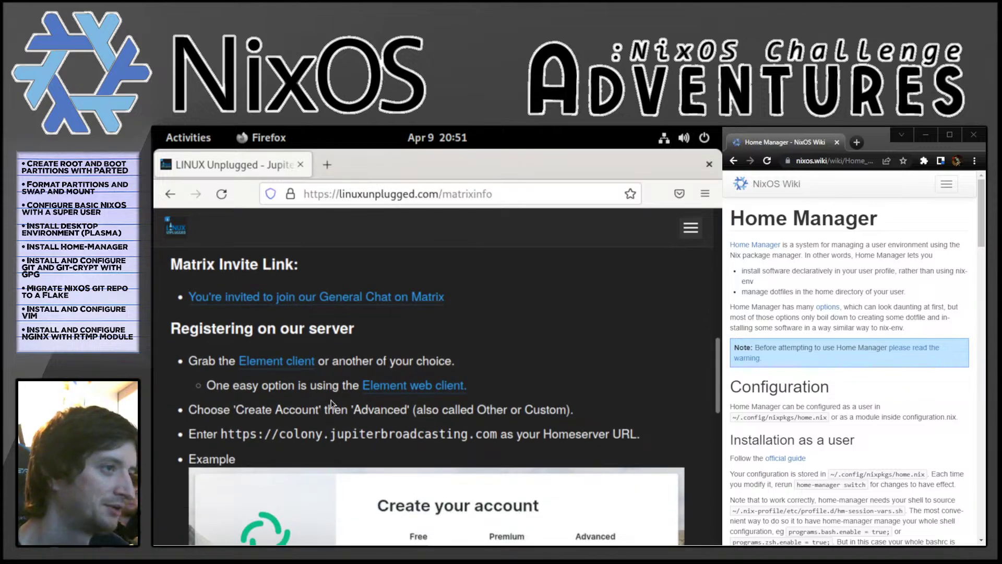
pyautogui.scroll(-4, 330, 403)
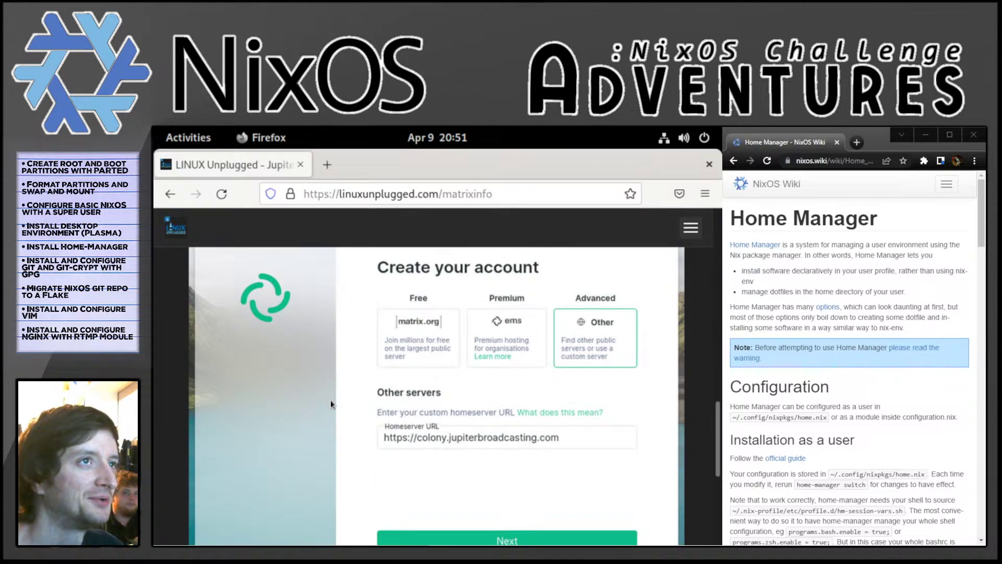
pyautogui.scroll(4, 329, 399)
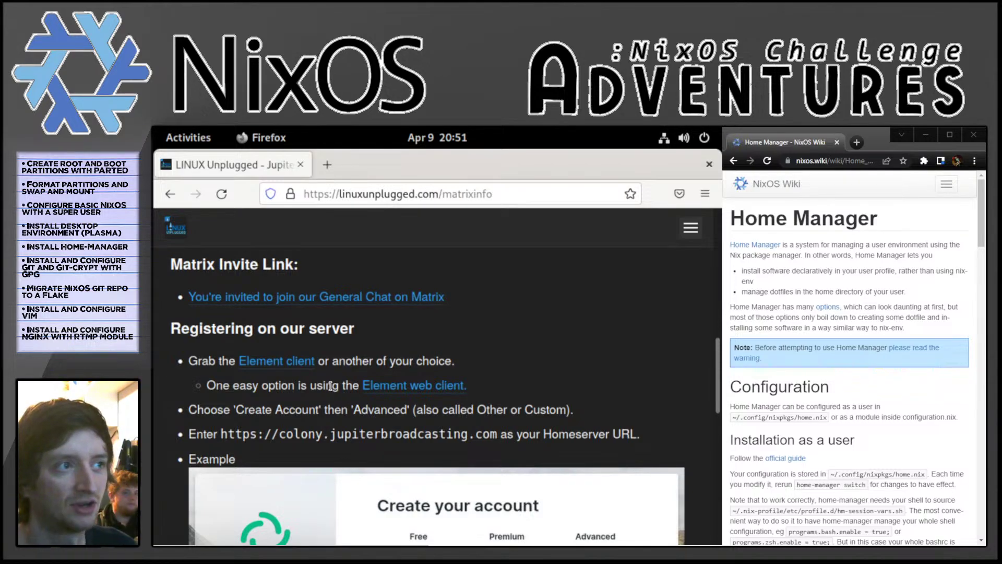
pyautogui.scroll(5, 329, 376)
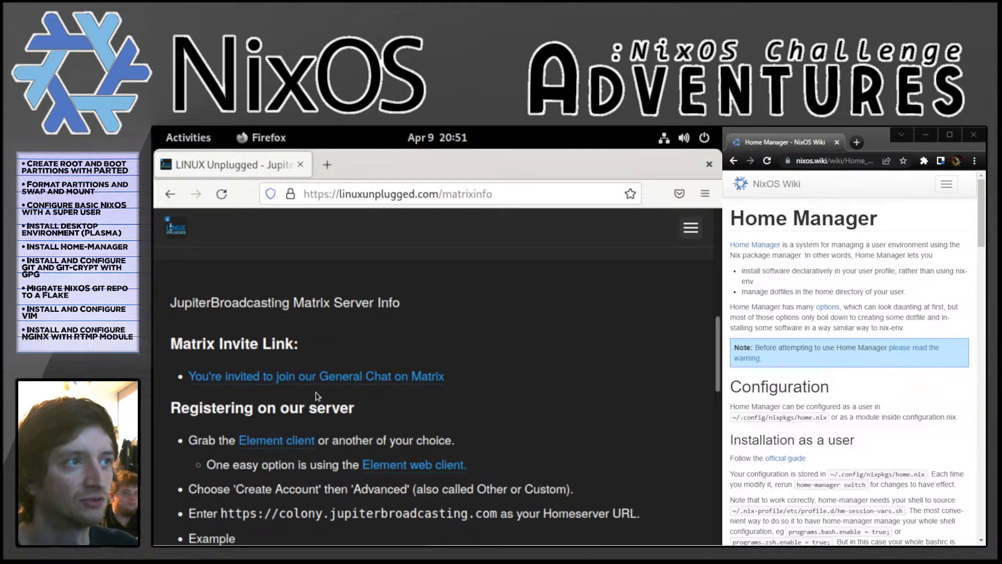
# Step: Review the Matrix invite link, Element client options and homeserver registration steps on the LINUX Unplugged page
pyautogui.scroll(1, 309, 424)
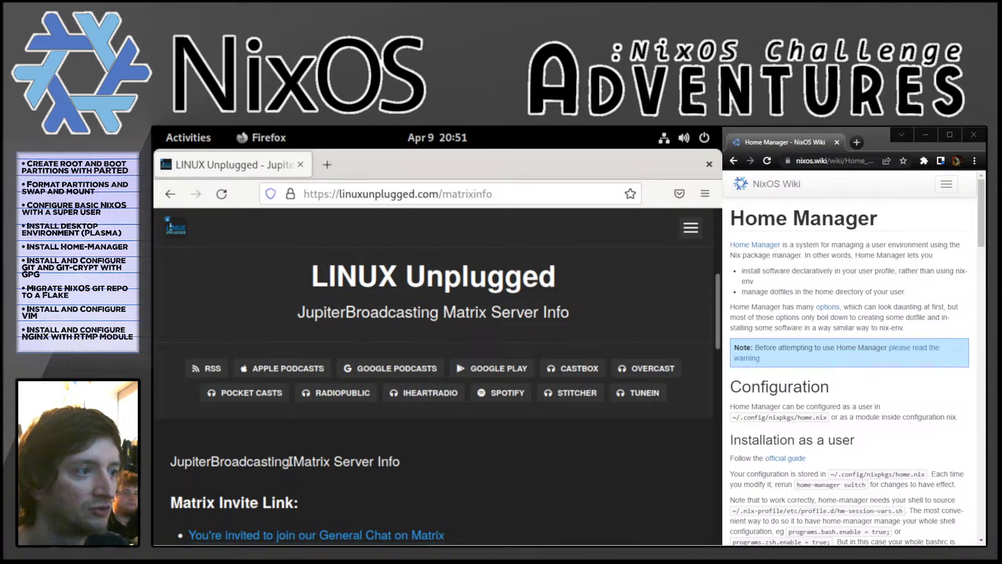
pyautogui.scroll(-3, 290, 461)
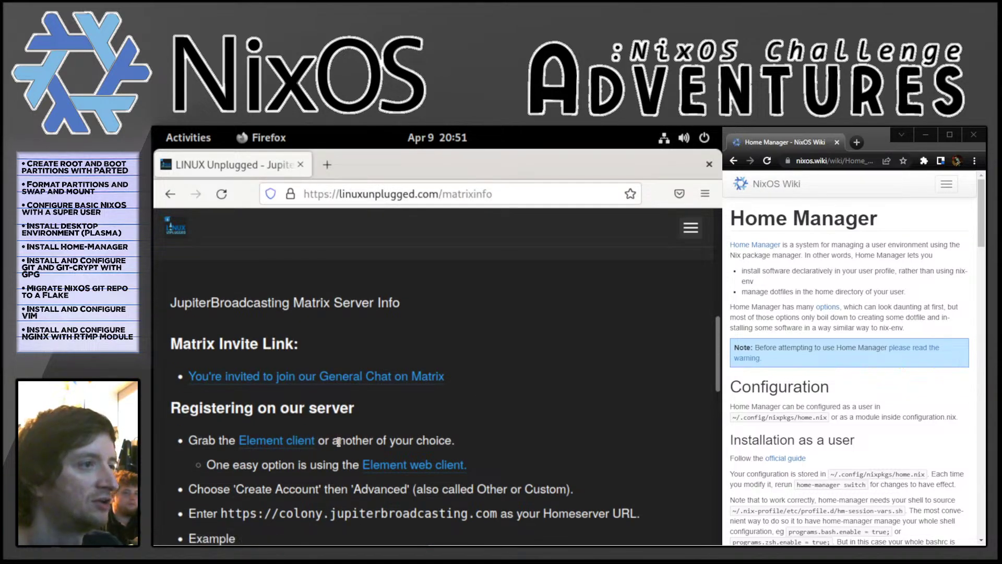
pyautogui.scroll(-3, 321, 442)
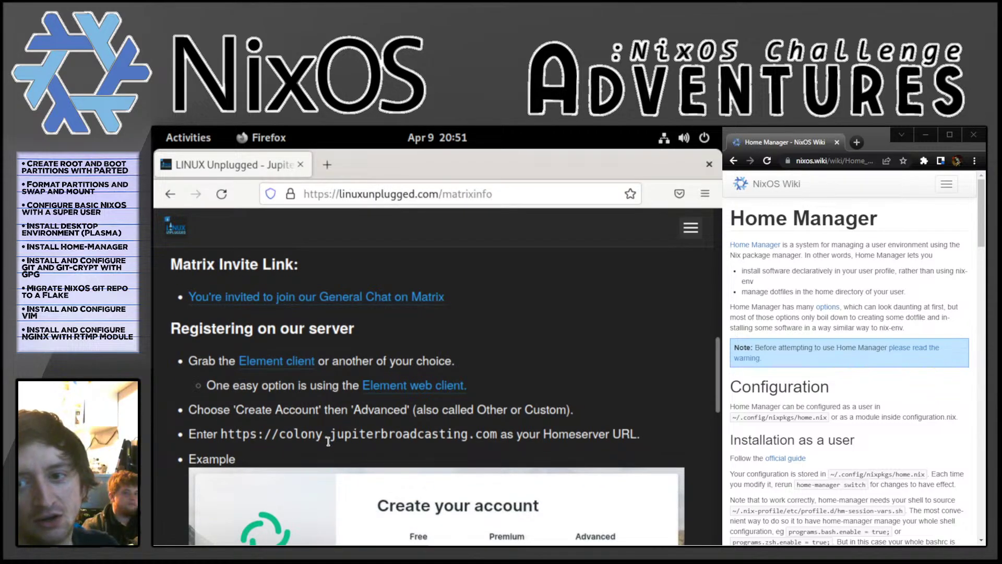
pyautogui.scroll(3, 327, 441)
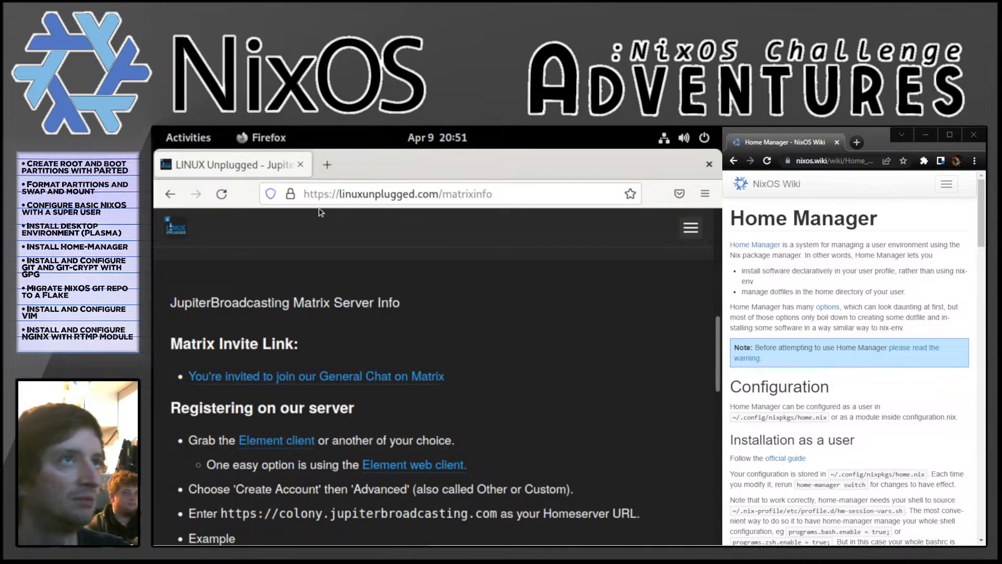
# Step: Go back through the browsing history to the Welcome to Firefox page and close the browser
pyautogui.click(173, 193)
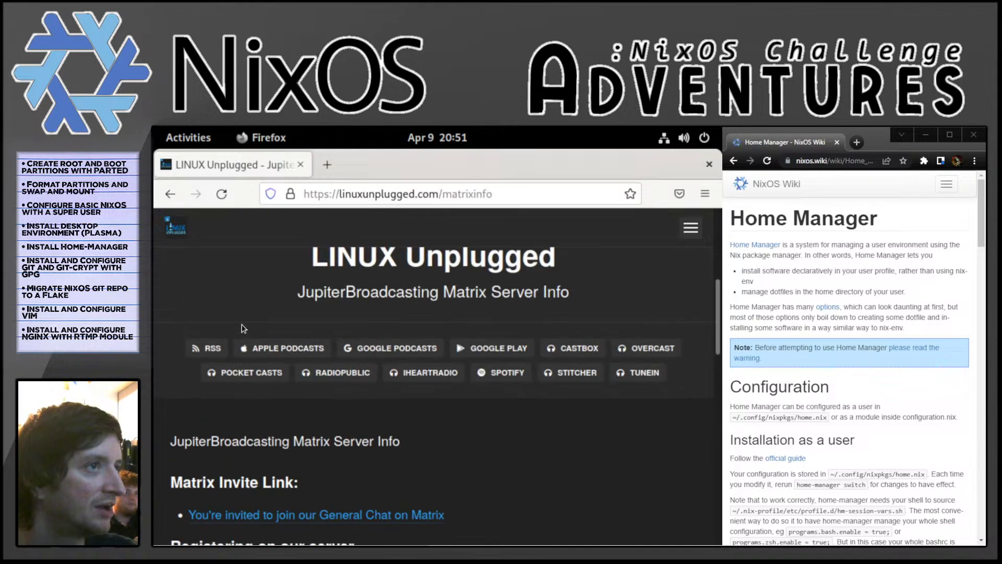
pyautogui.click(168, 197)
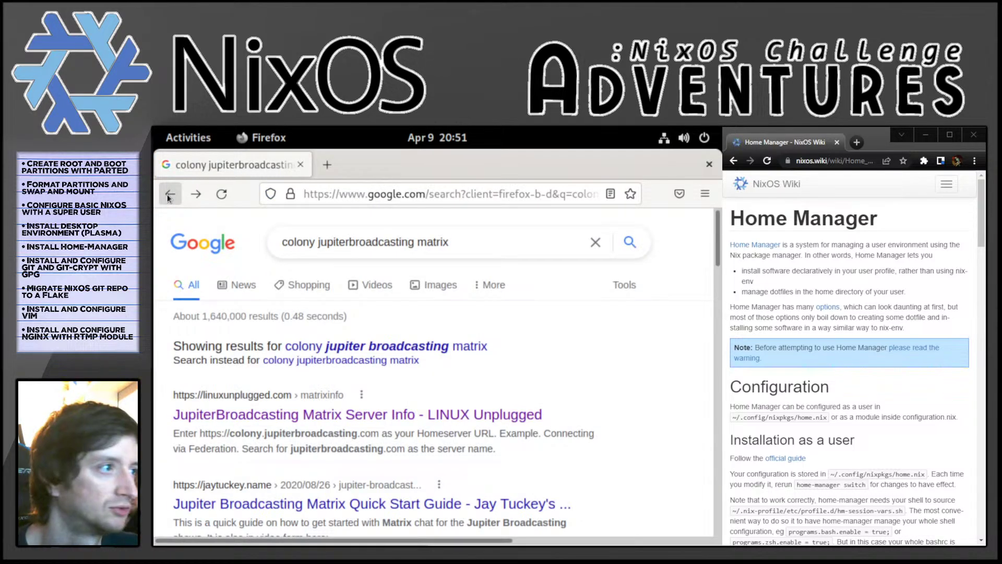
pyautogui.click(168, 196)
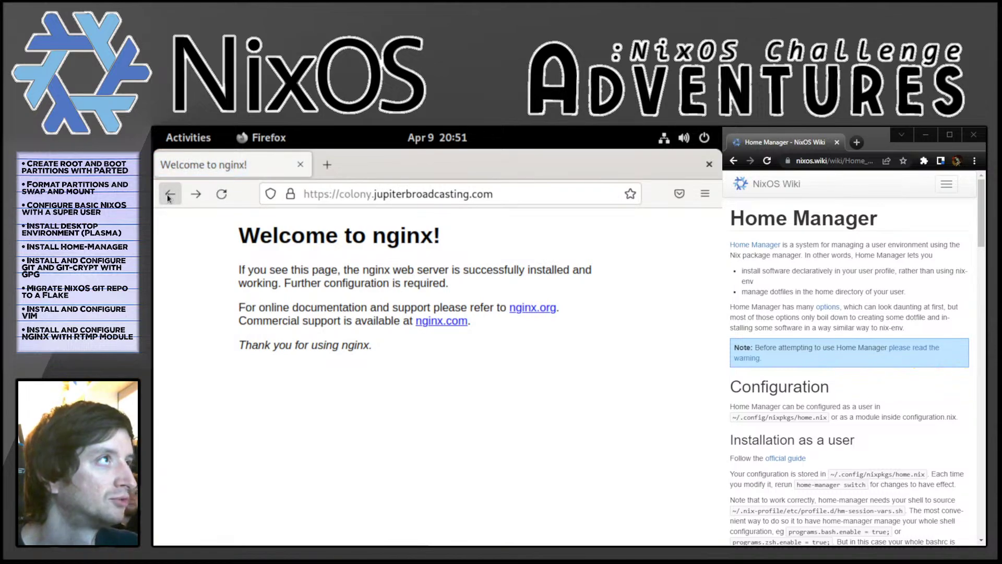
pyautogui.click(168, 196)
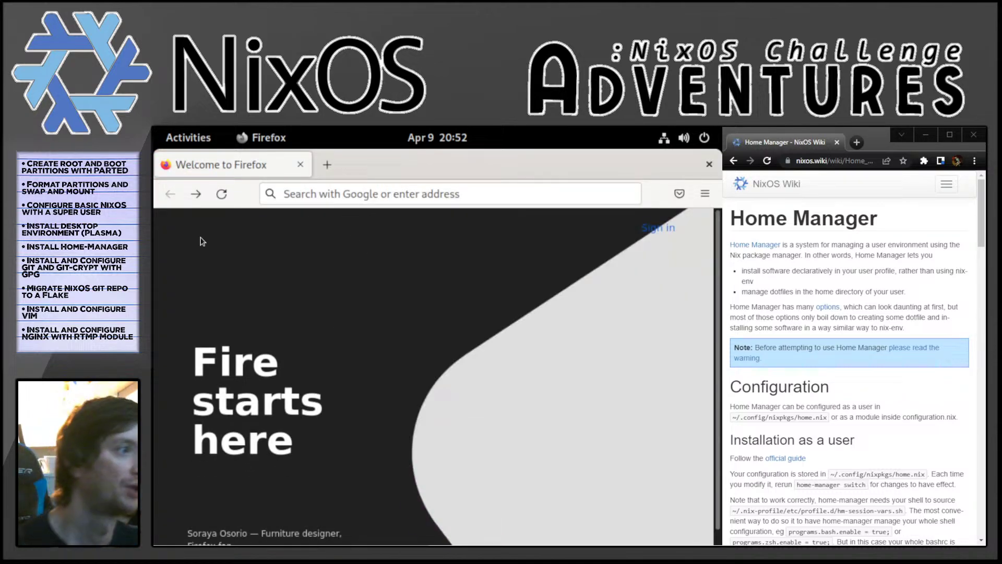
pyautogui.click(357, 198)
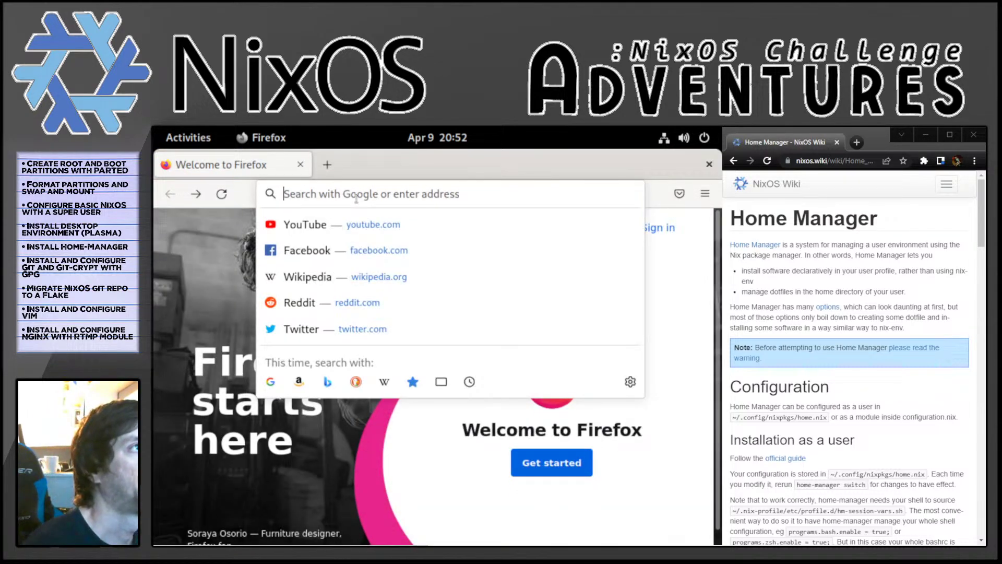
pyautogui.click(709, 164)
# Step: Find Terminal with the desktop search and launch it
pyautogui.press('super')
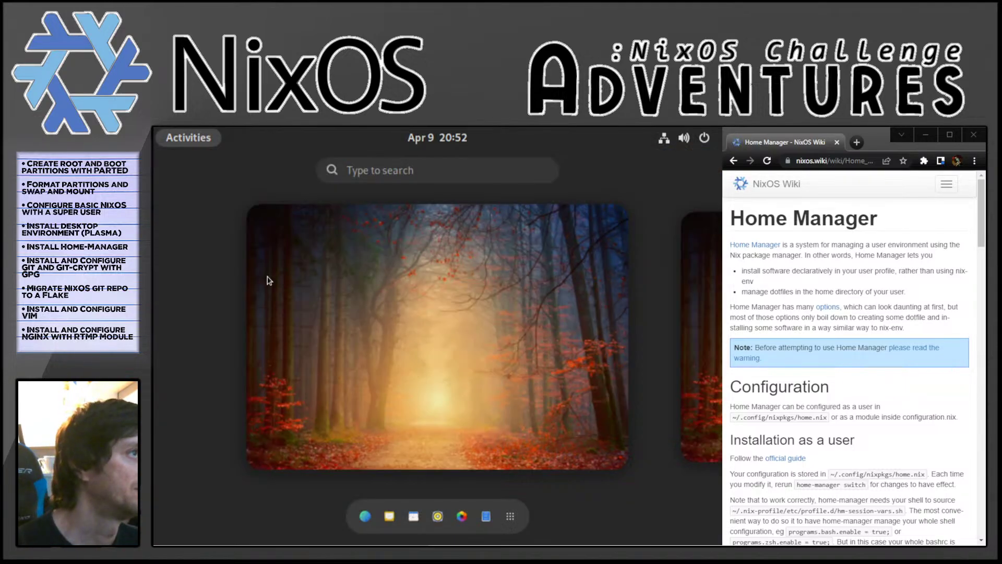
pyautogui.write('termi')
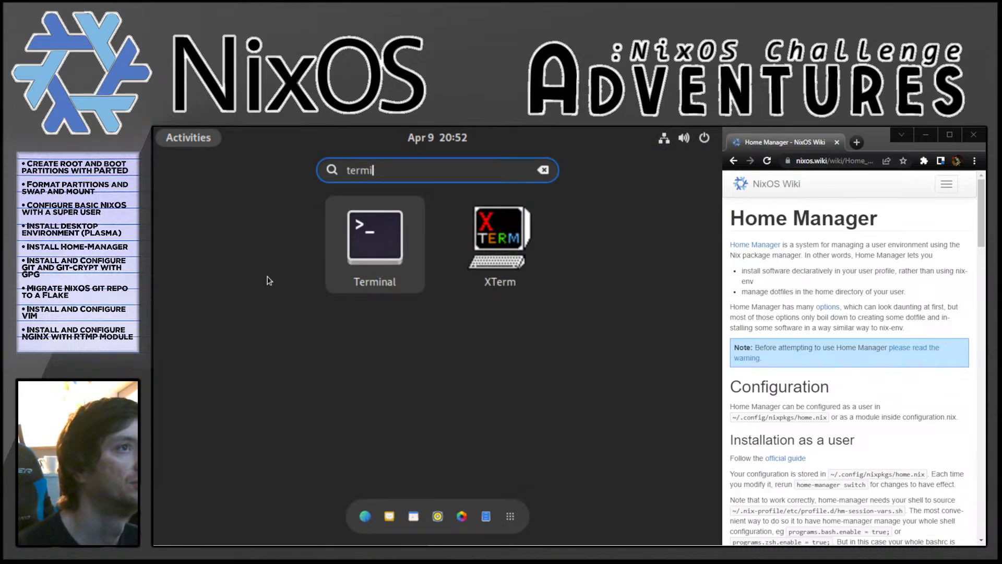
pyautogui.click(370, 249)
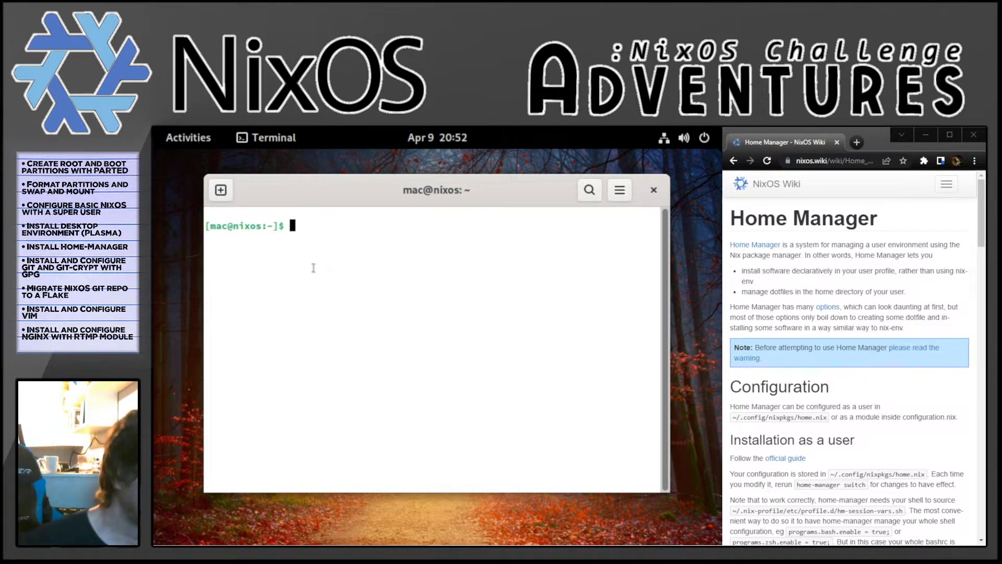
# Step: Look through the terminal's General and Shortcuts preferences and close them without changing anything
pyautogui.click(619, 190)
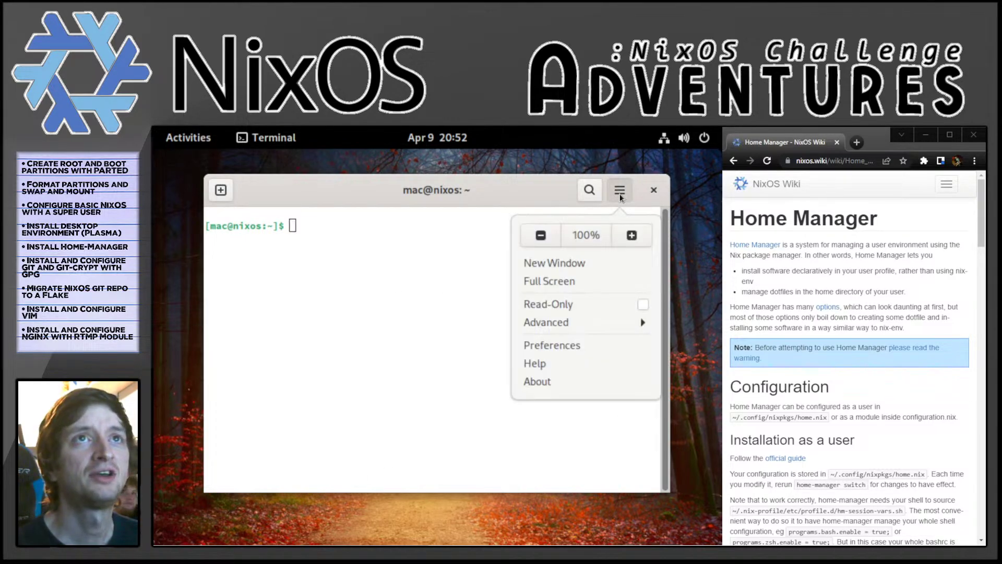
pyautogui.click(571, 342)
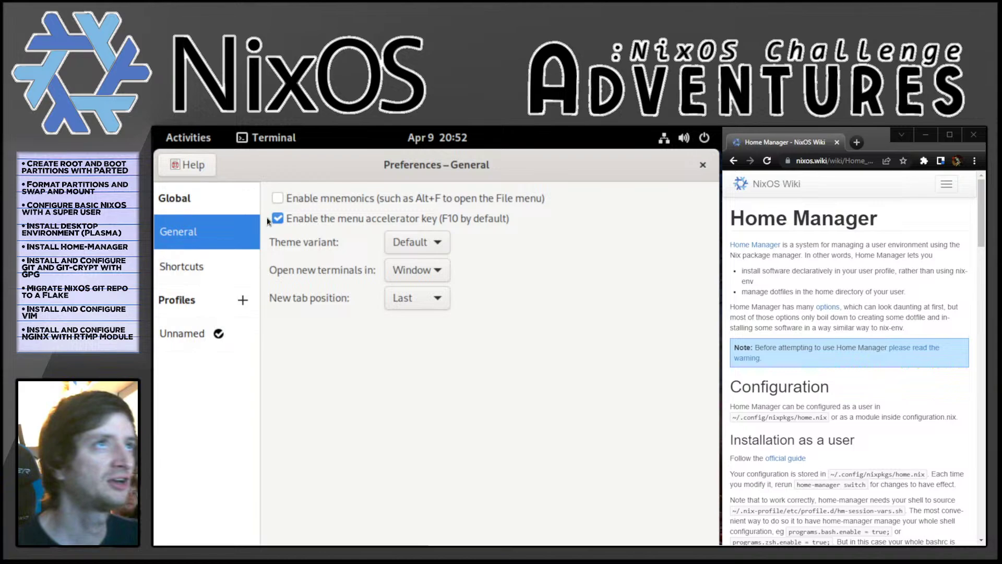
pyautogui.click(198, 273)
pyautogui.click(217, 235)
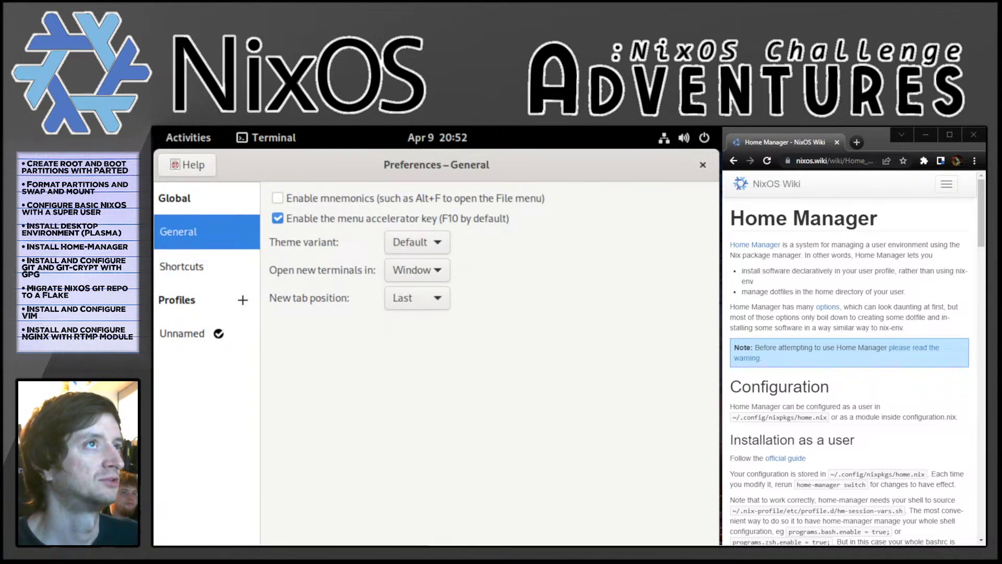
pyautogui.click(703, 164)
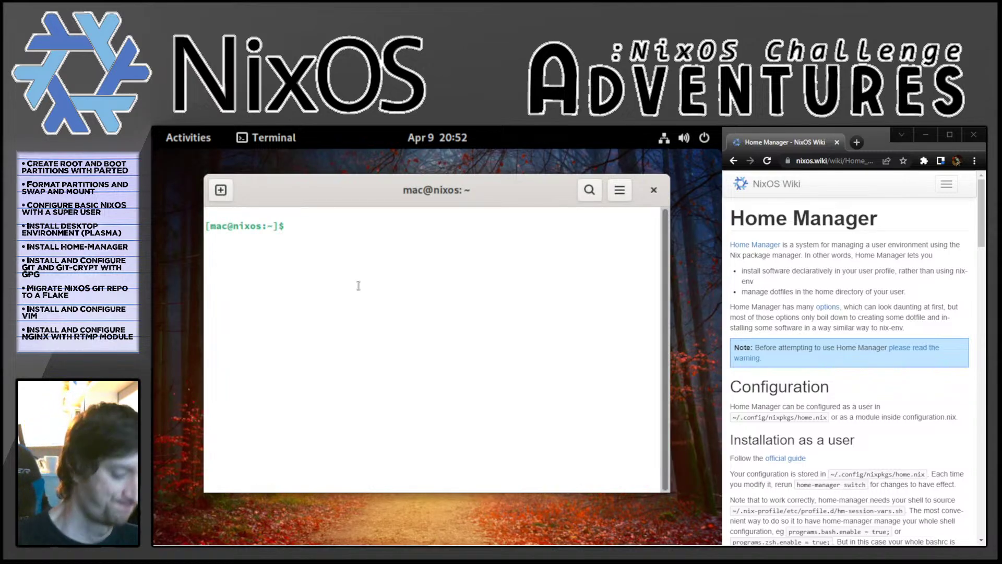
# Step: Run htop in the terminal to monitor processes and memory use
pyautogui.write('ht')
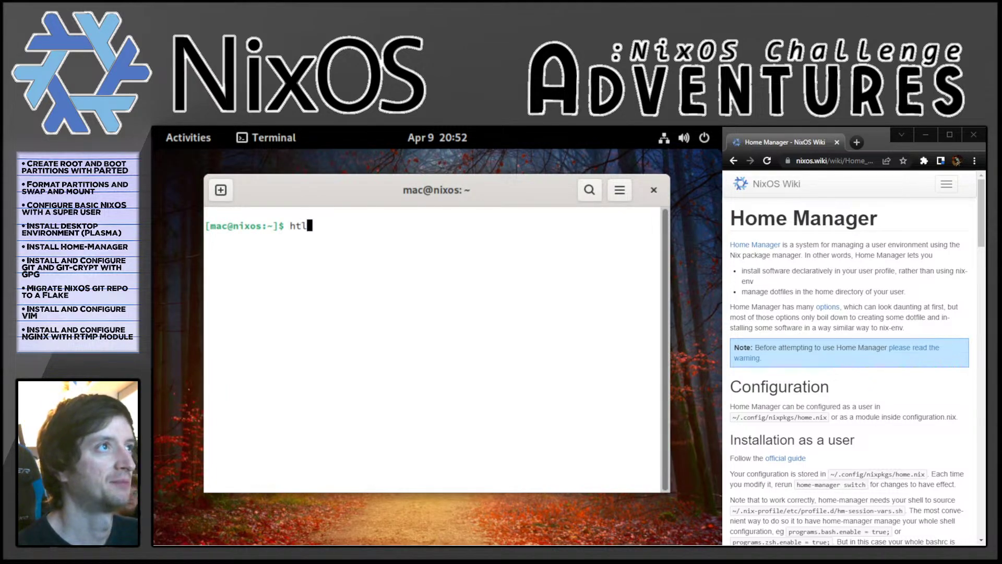
pyautogui.write('op')
pyautogui.press('Return')
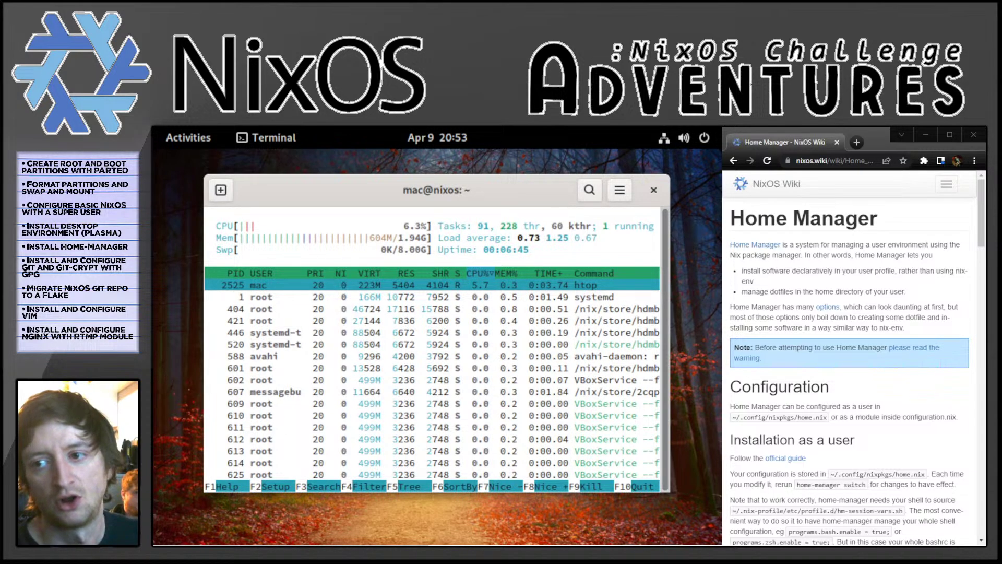
# Step: Switch to the NixOS Wiki's Home Manager page and read from the NixOS module template through the section on managing dotfiles
pyautogui.click(847, 497)
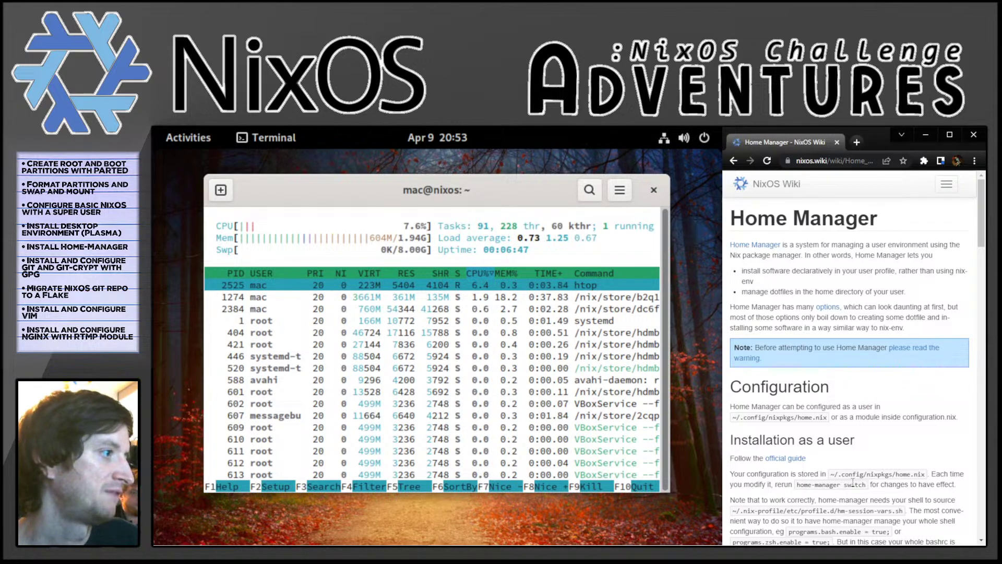
pyautogui.scroll(-3, 878, 434)
pyautogui.scroll(-6, 877, 431)
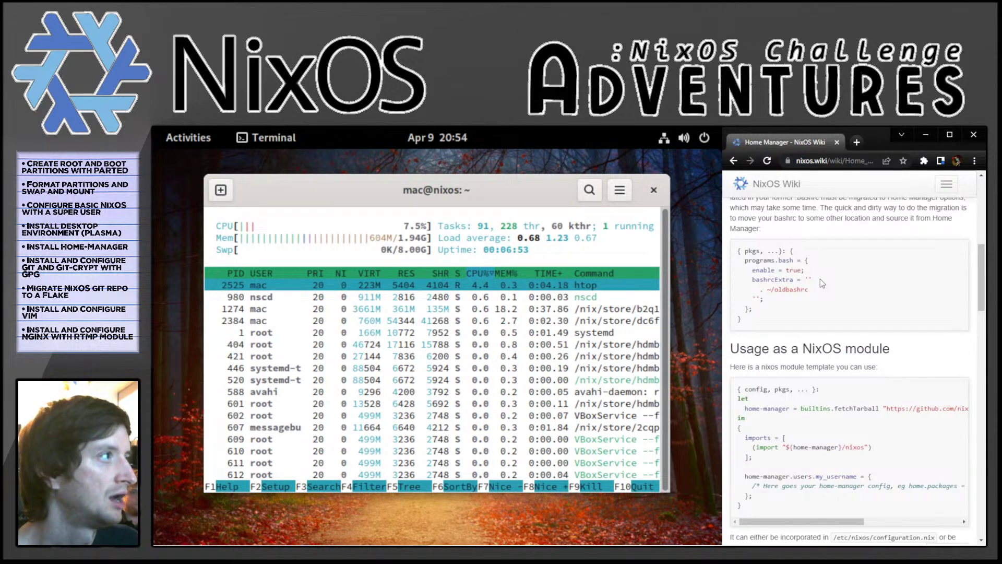
pyautogui.scroll(-5, 820, 279)
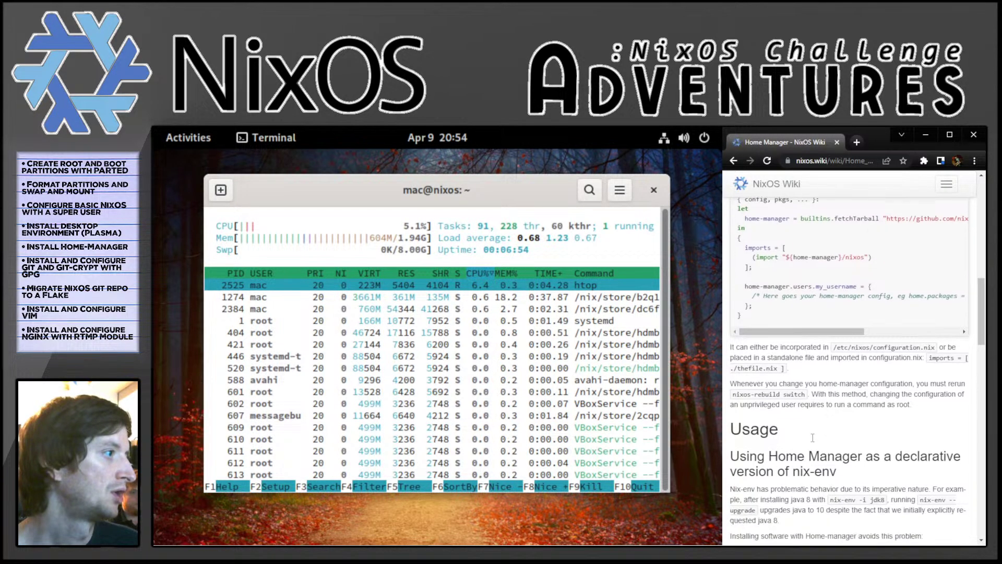
pyautogui.scroll(-2, 812, 427)
pyautogui.scroll(-5, 800, 371)
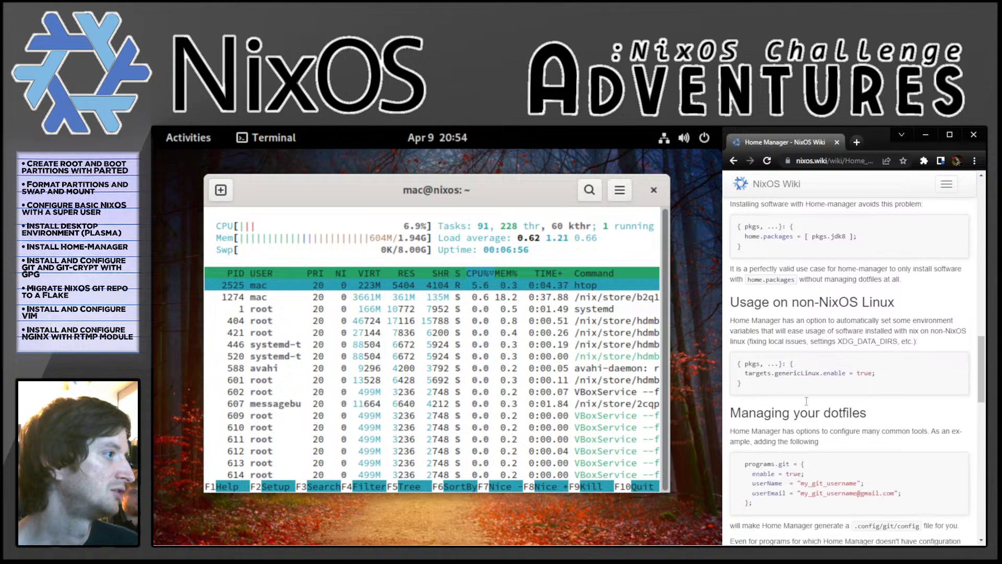